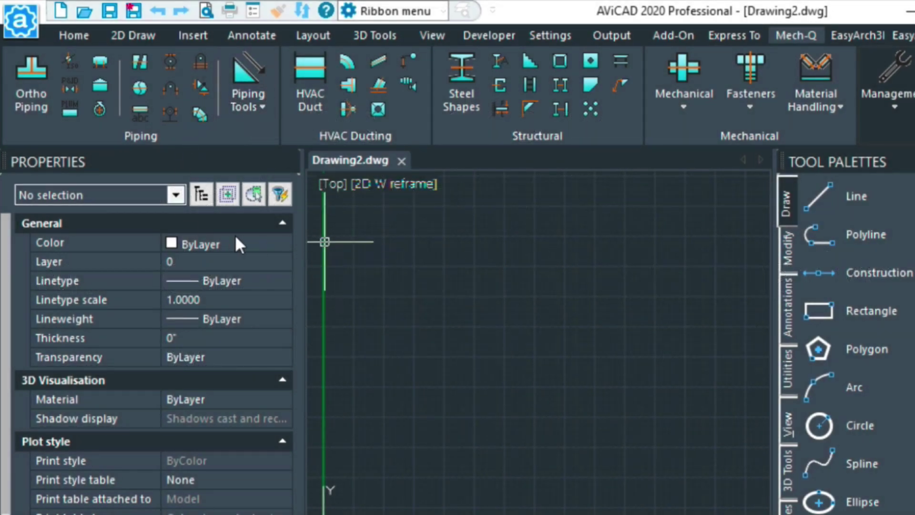
- Page past the Electrical Diagrams and Electrical Plants palettes to show Mechanics ANSI-ISO bearings, nuts and rings
left_click(281, 193)
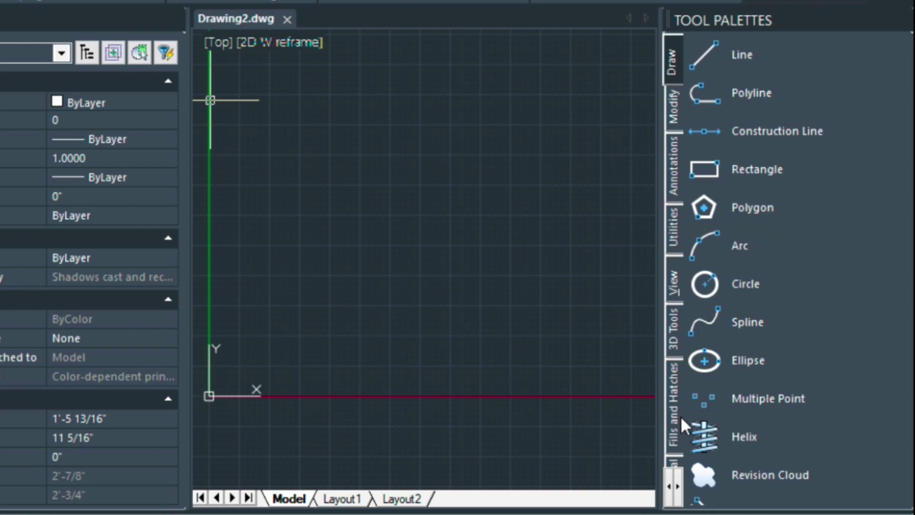
left_click(679, 486)
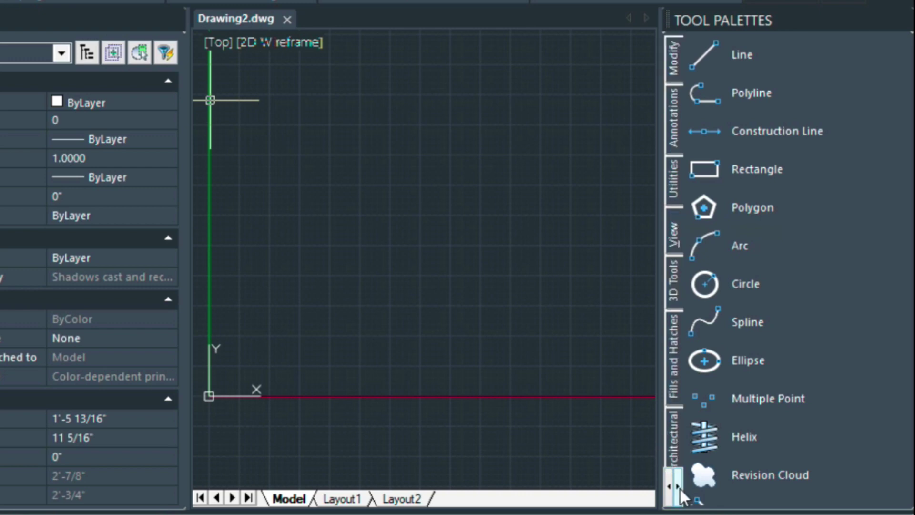
left_click(679, 486)
left_click(679, 486)
left_click(679, 487)
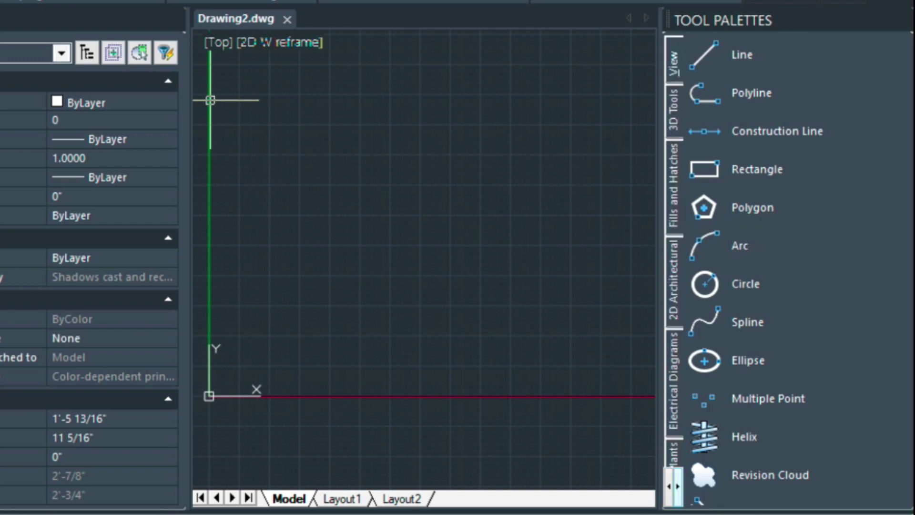
left_click(673, 353)
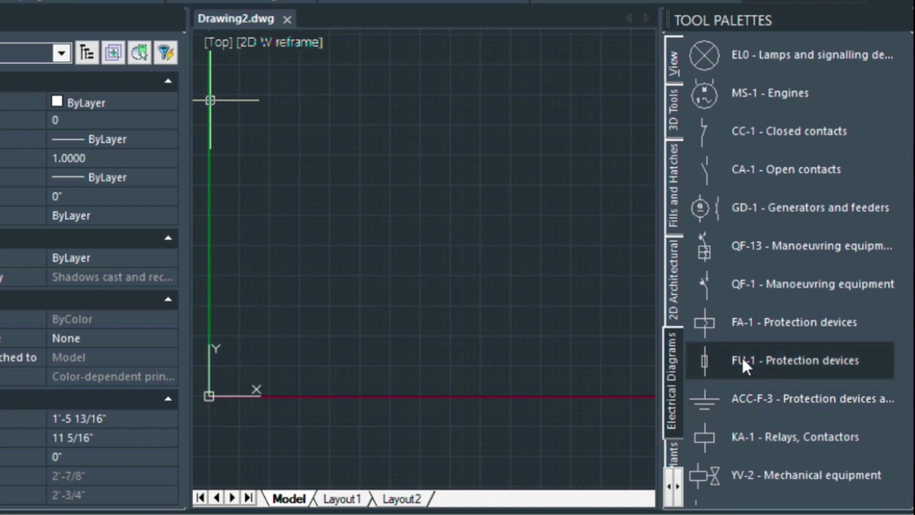
left_click(679, 486)
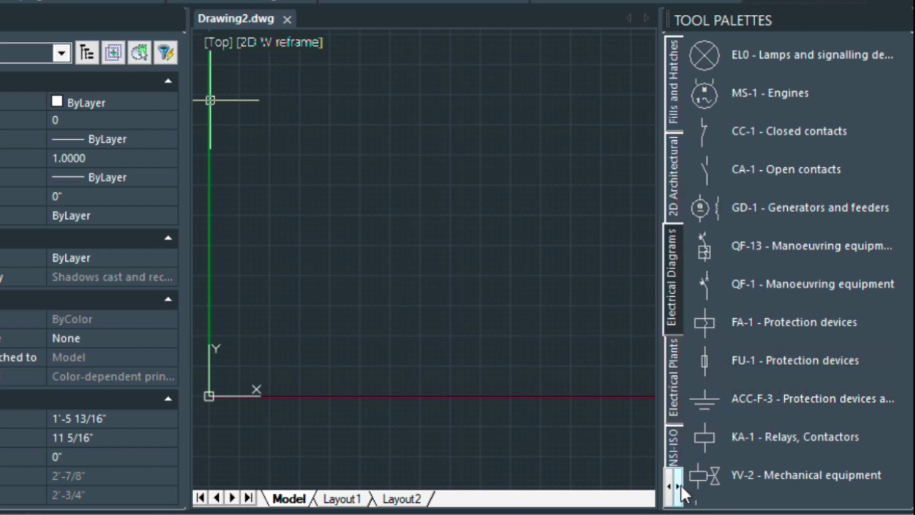
left_click(680, 485)
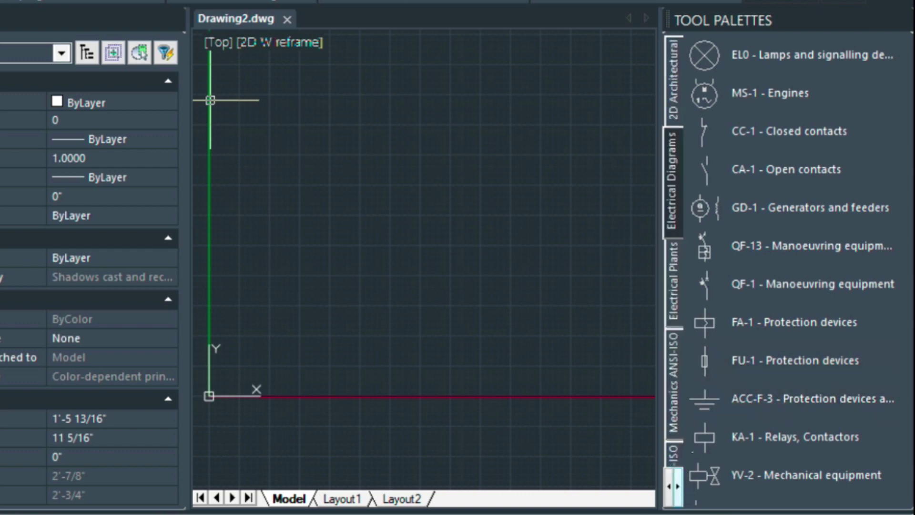
left_click(676, 264)
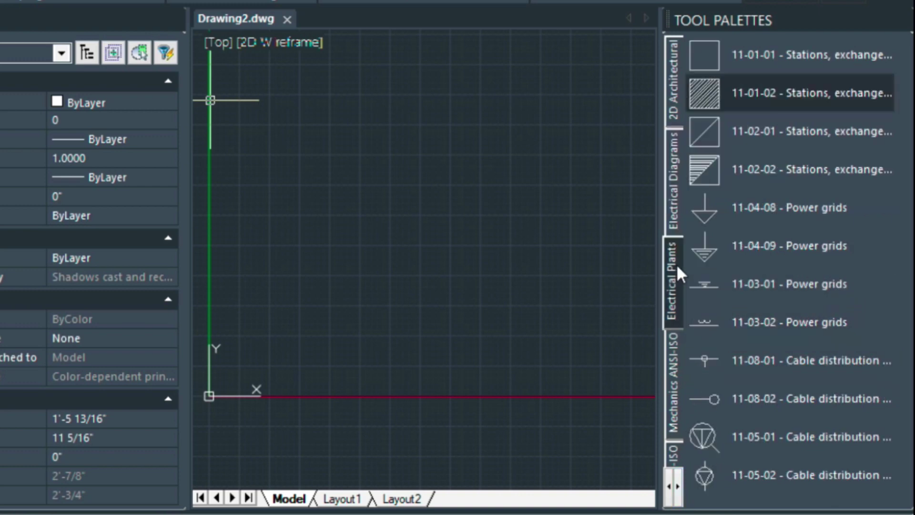
left_click(676, 366)
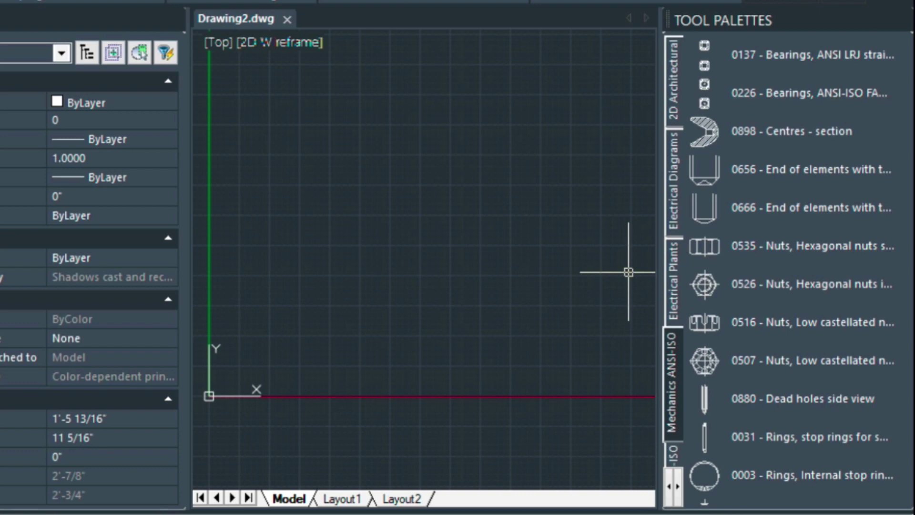
- Switch to the SW Isometric view and set up a vertical vessel for drawing
left_click(224, 43)
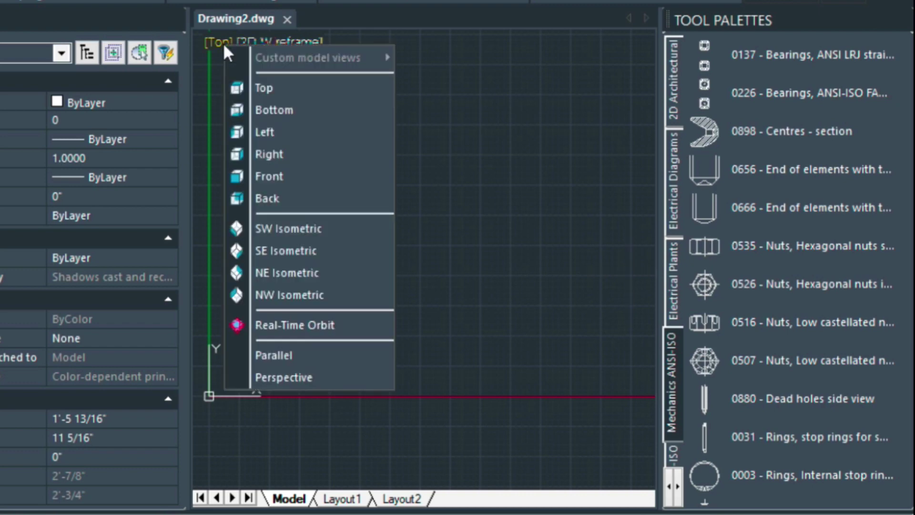
left_click(281, 230)
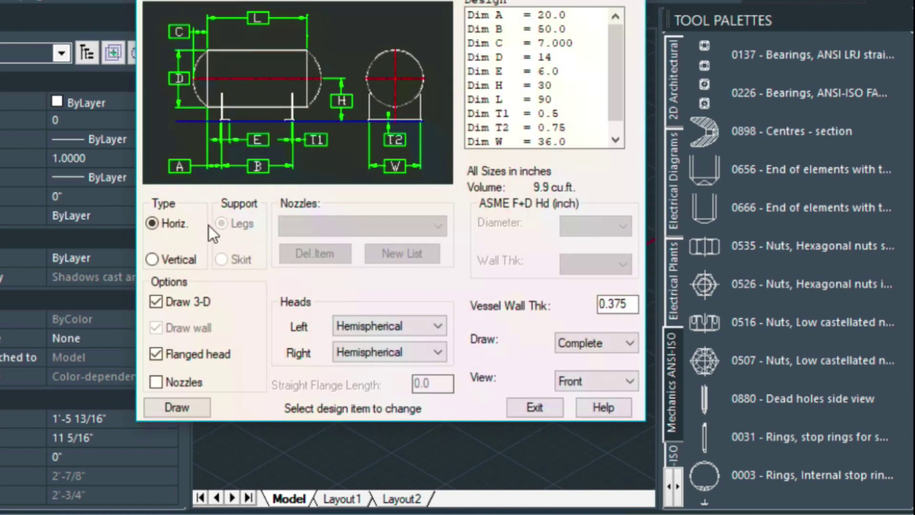
left_click(152, 261)
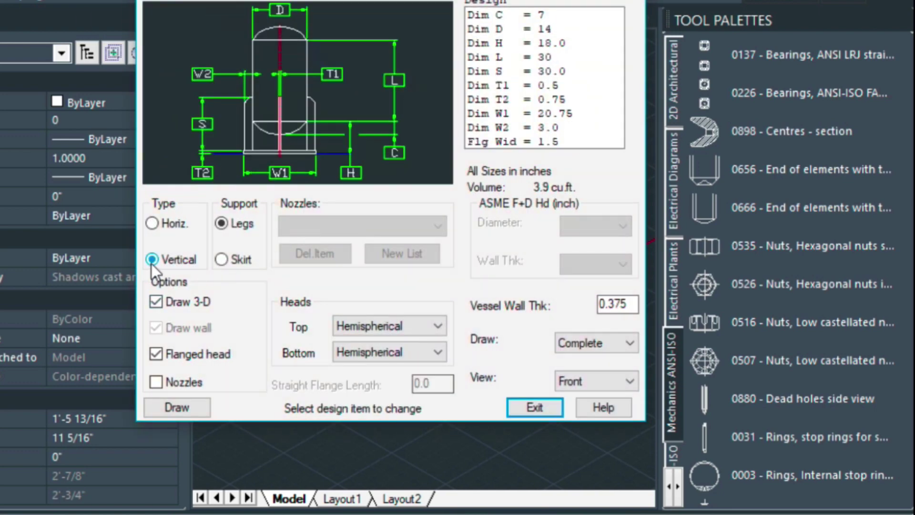
left_click(170, 405)
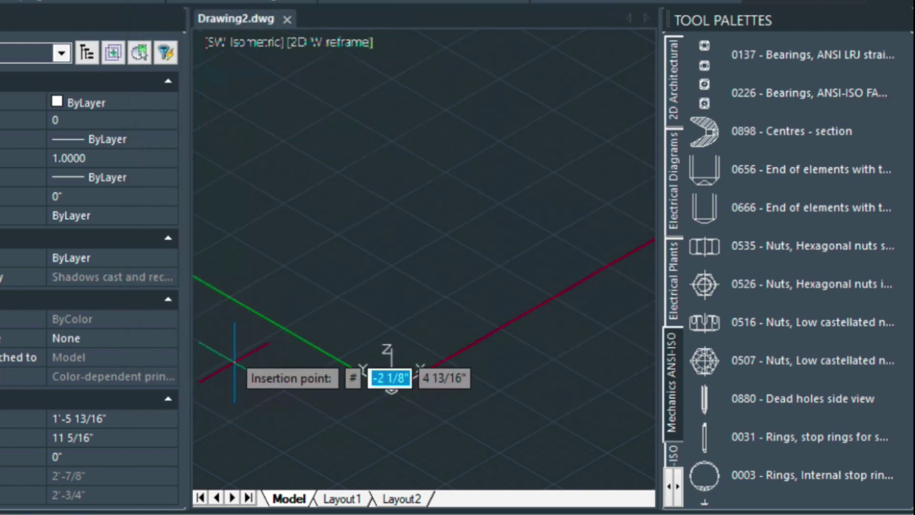
- Place the vessel at insertion point 0,0,0 and give it a round base (D)
type("0")
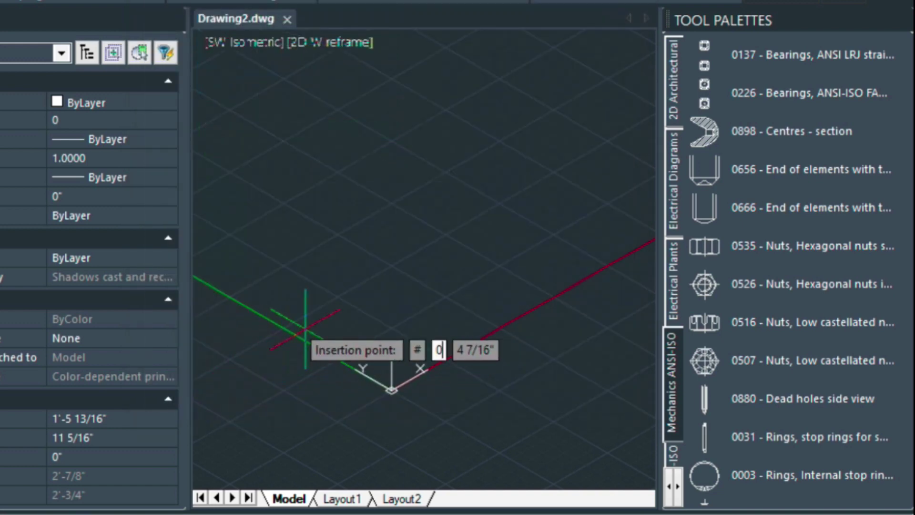
key("Tab")
type("0")
key("Tab")
type("0")
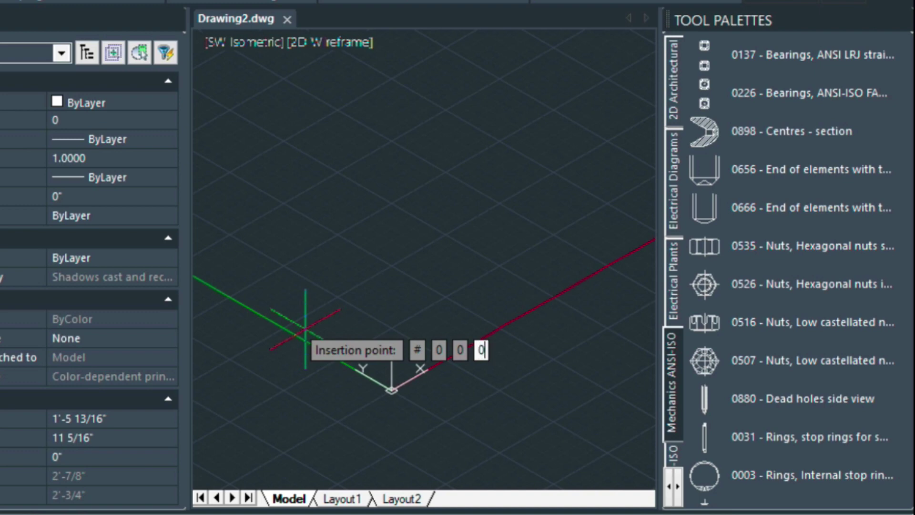
key("Return")
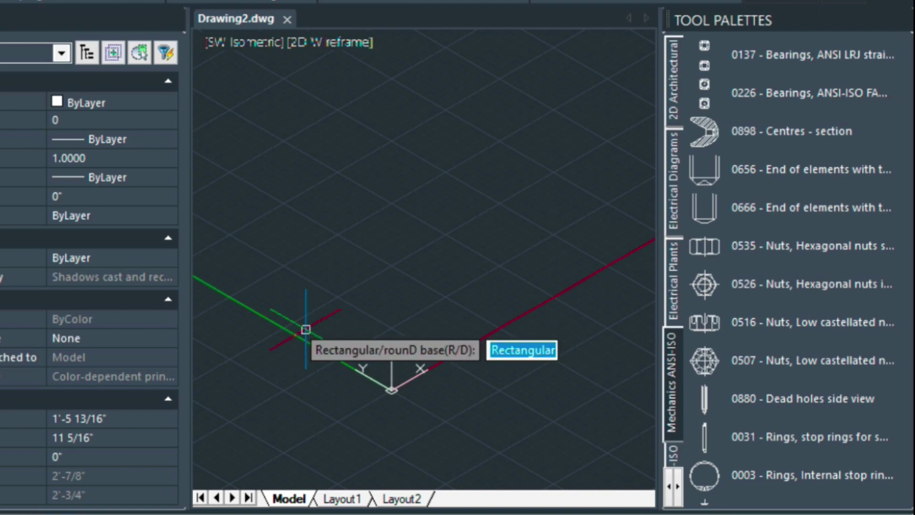
type("d")
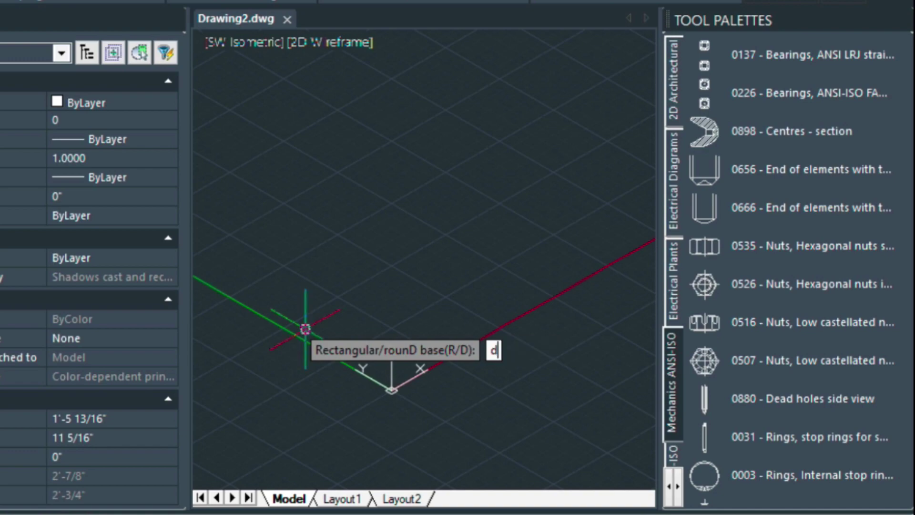
key("Return")
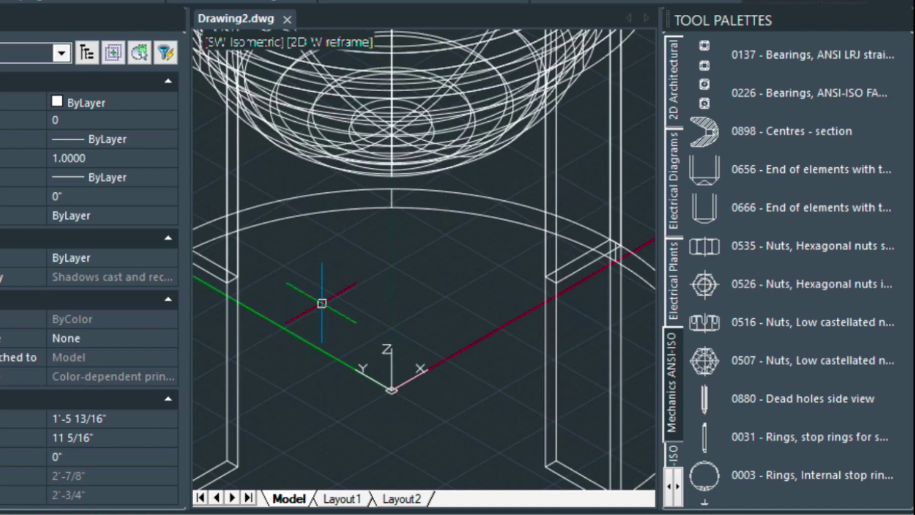
scroll(363, 322, "down", 3)
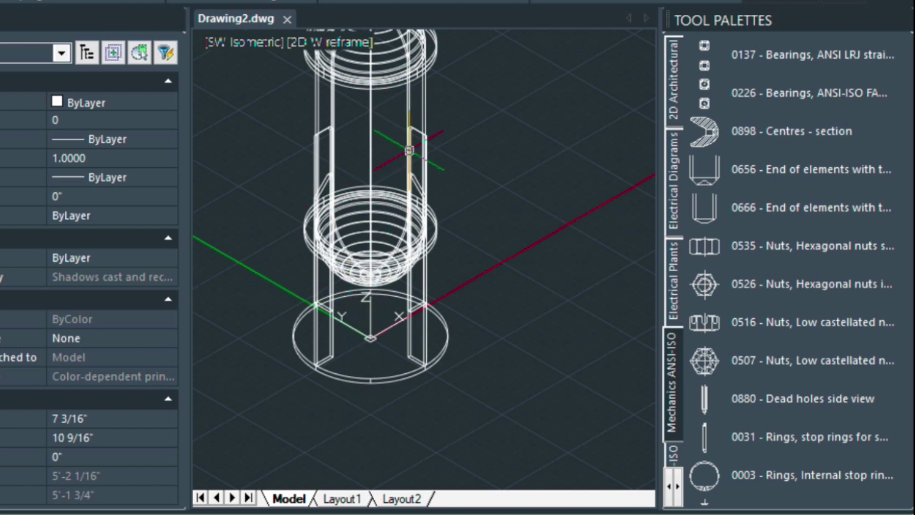
- Window-select the vessel and write it out with QUICKWBLOCK as the block file 'vessel'
type("QUI")
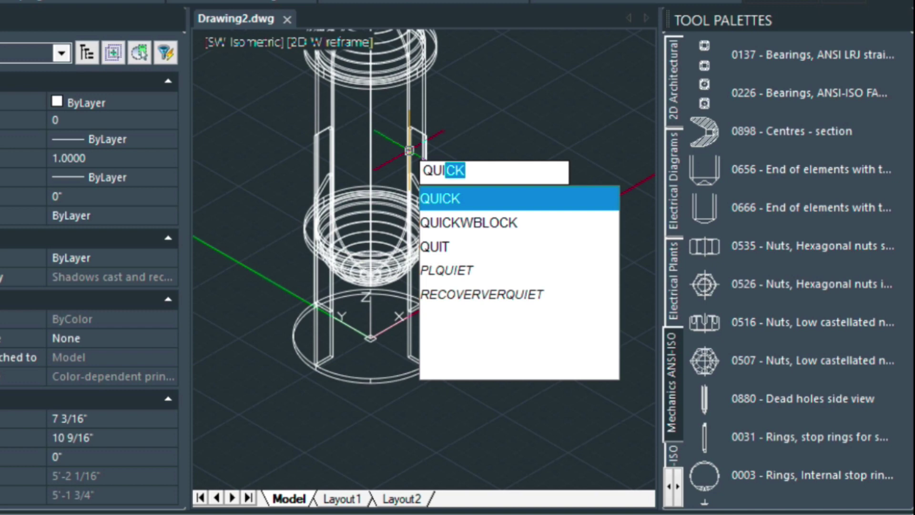
key("Down")
key("Return")
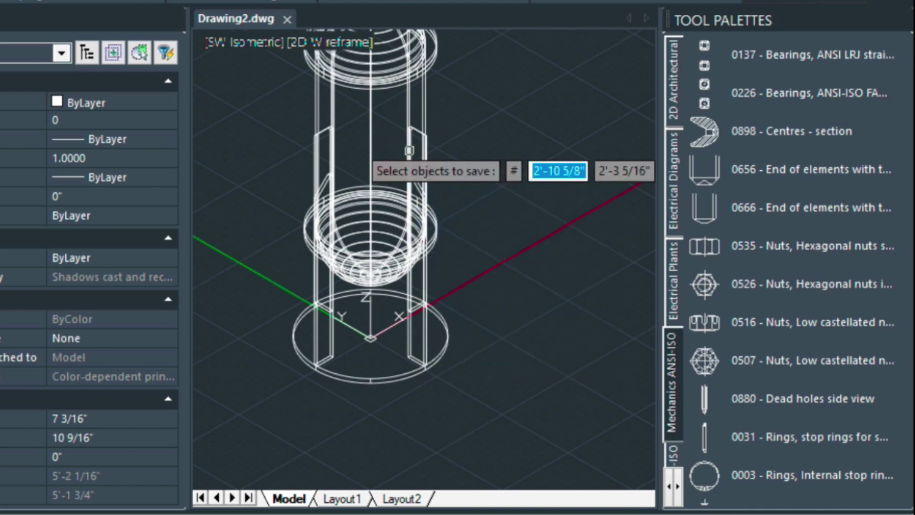
left_click(463, 382)
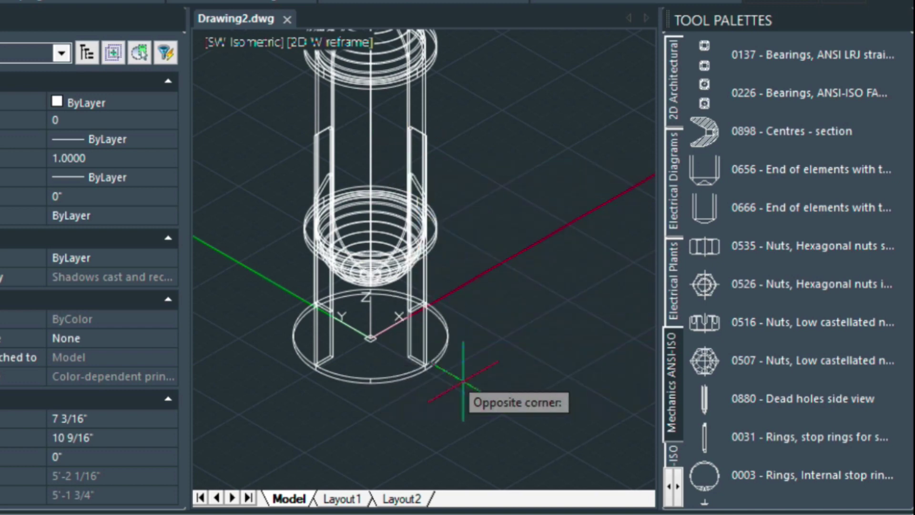
left_click(294, 55)
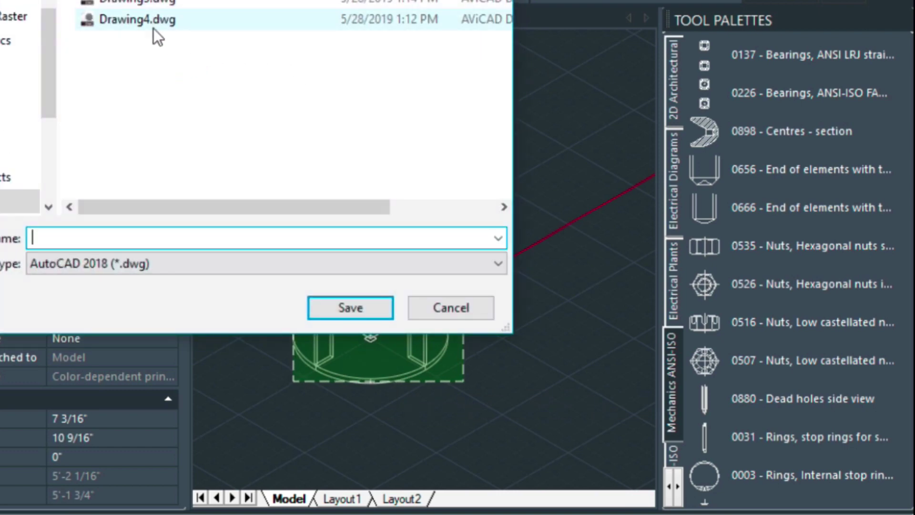
type("vessel")
key("Return")
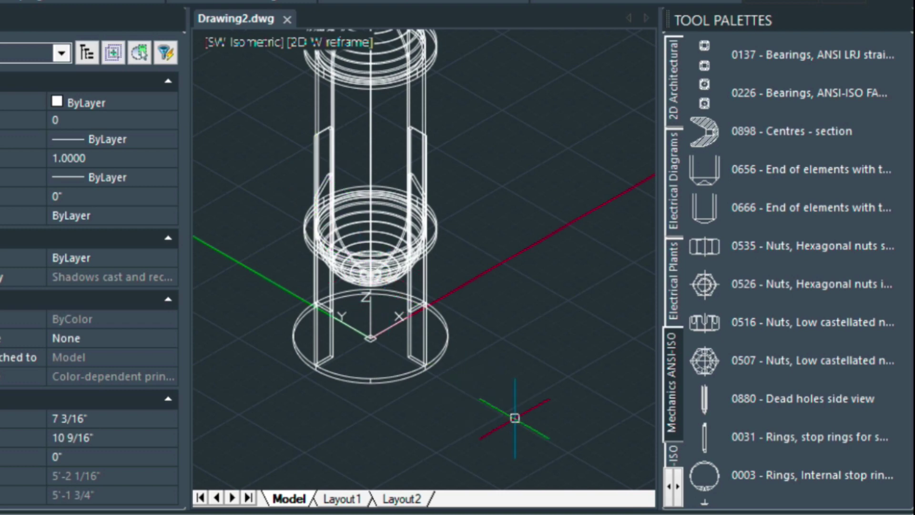
- Erase all objects from the drawing with E and ALL
type("e")
key("Return")
type("all")
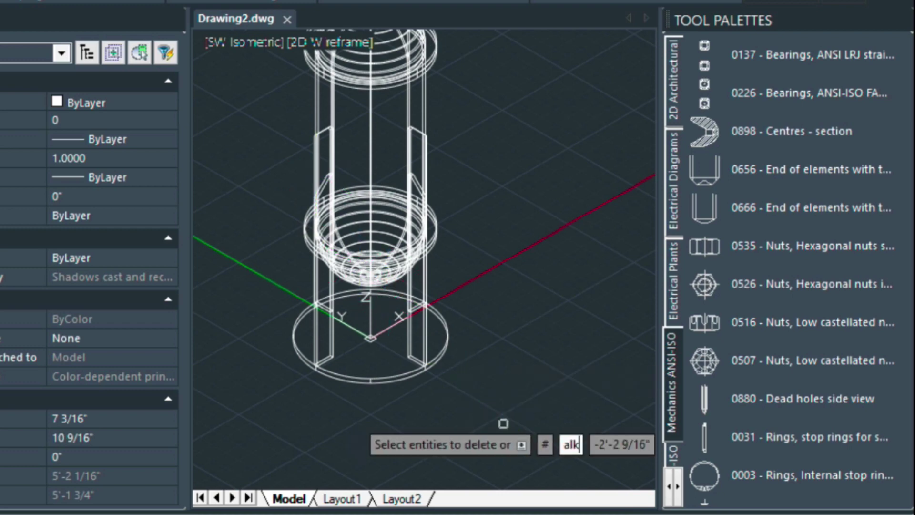
key("Return")
key("Return")
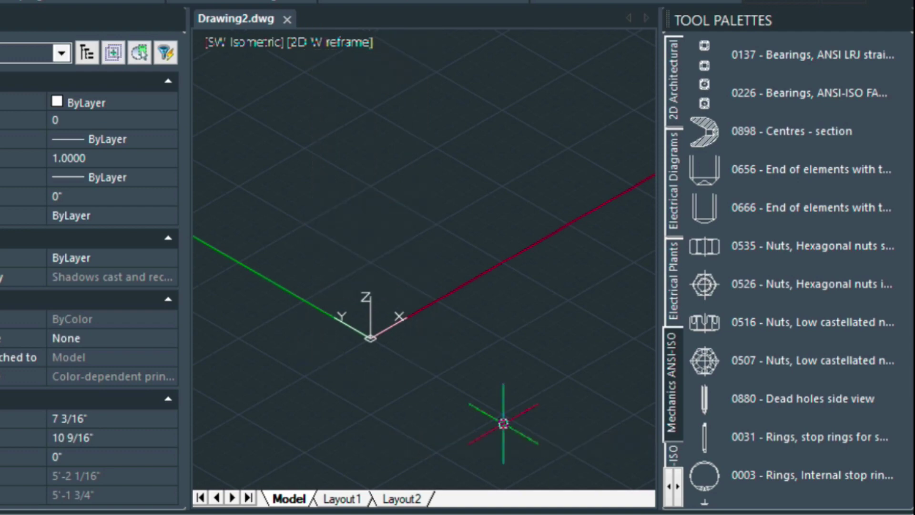
- Choose Desktop\vessel.dwg as the block to insert from the Insert dialog
type("i")
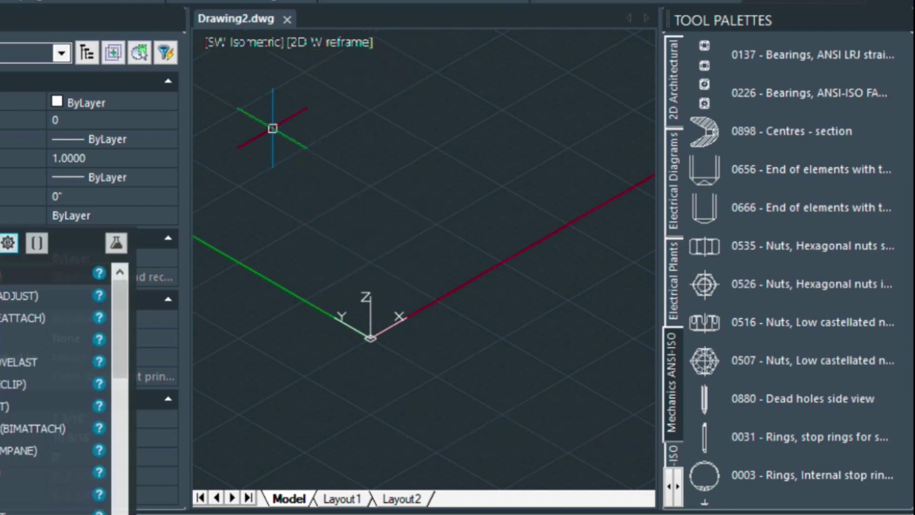
key("Return")
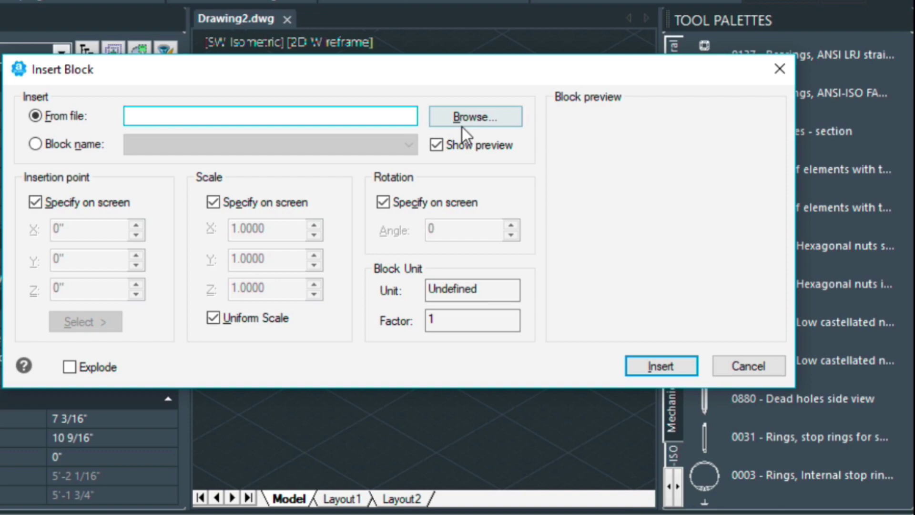
left_click(462, 125)
left_click(162, 150)
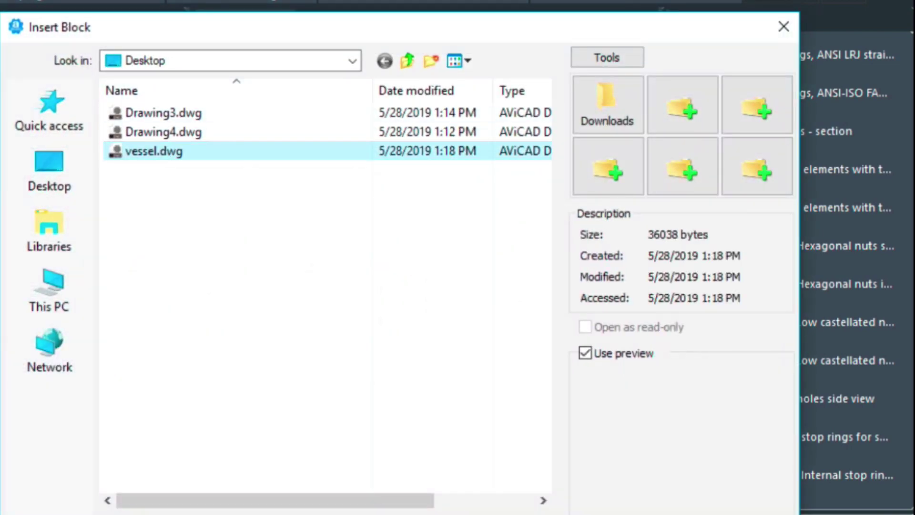
double_click(161, 151)
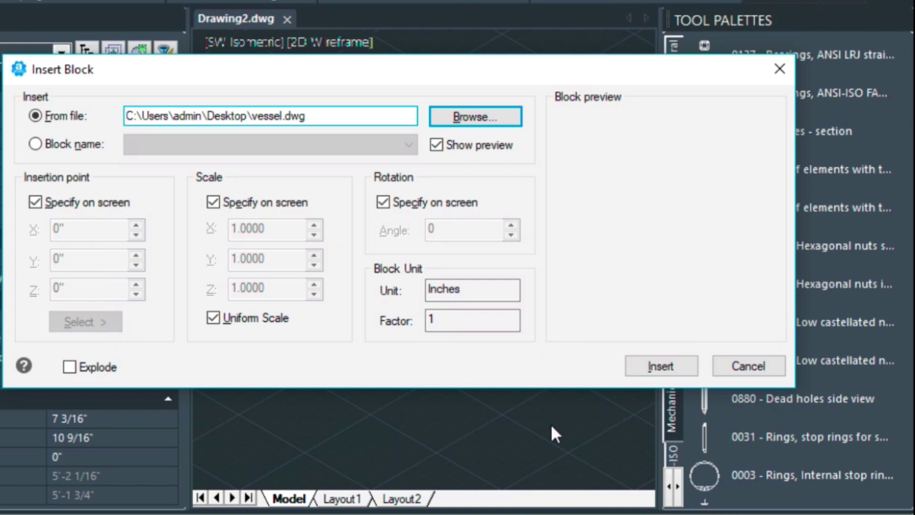
left_click(660, 366)
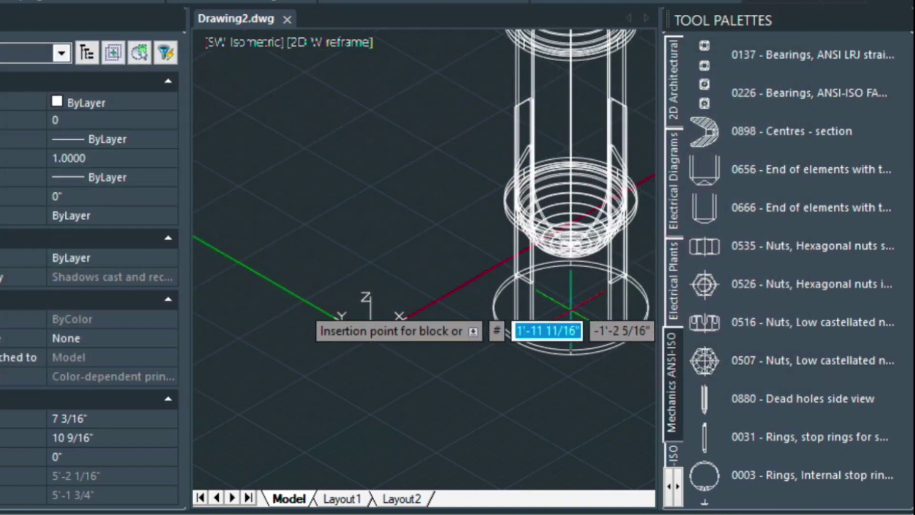
- Place the vessel block at insertion point 0,0,0
type("0")
key("Tab")
type("0")
key("Tab")
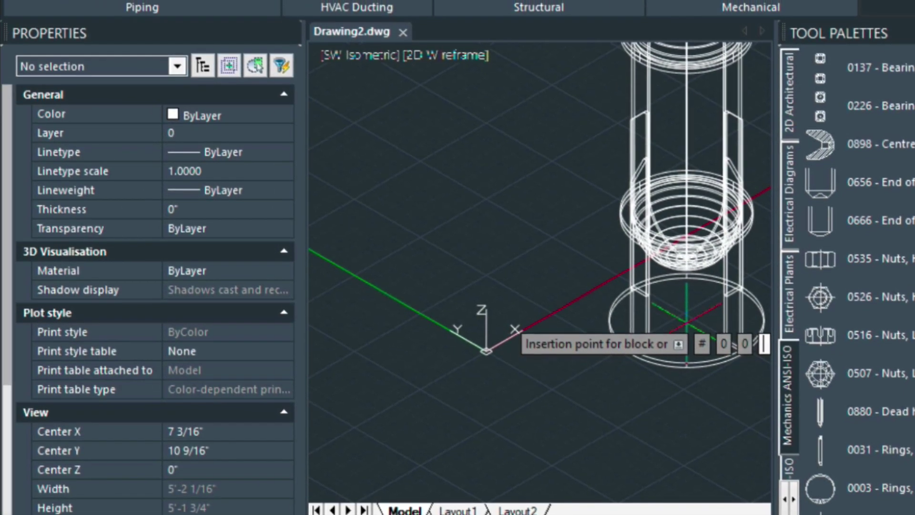
type("0")
key("Return")
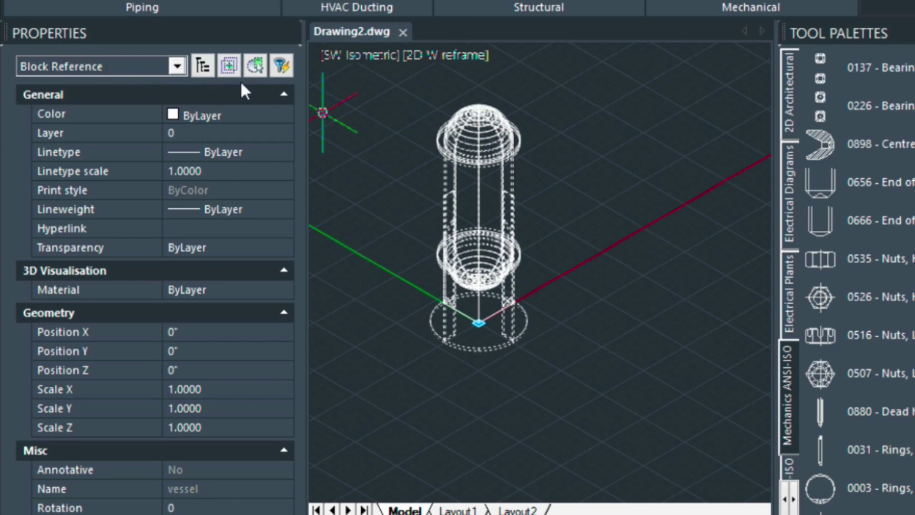
- Create a new tool palette named 'Vessels' and clear the vessel selection
right_click(792, 214)
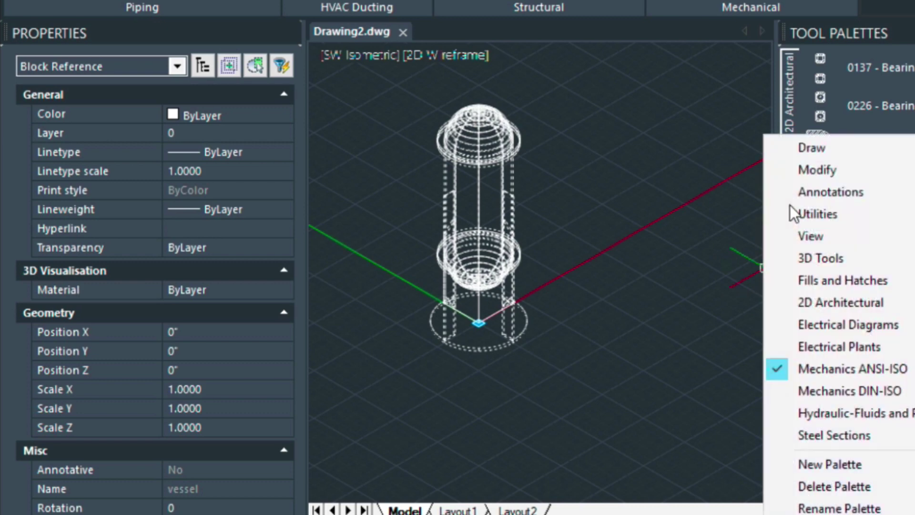
left_click(852, 466)
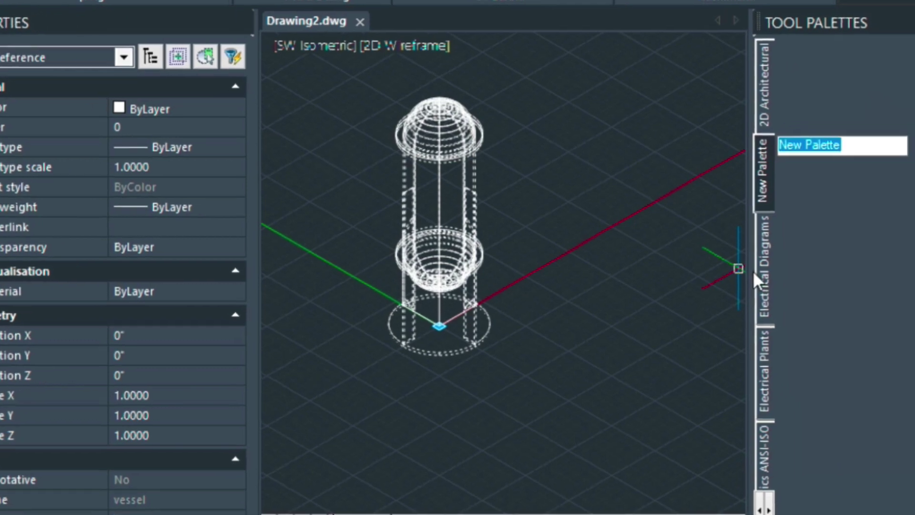
type("Ve")
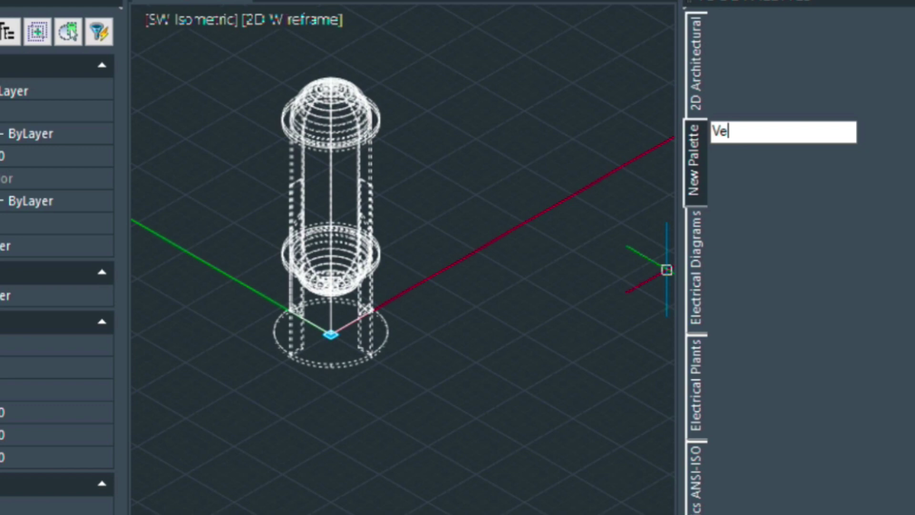
type("ssels")
key("Return")
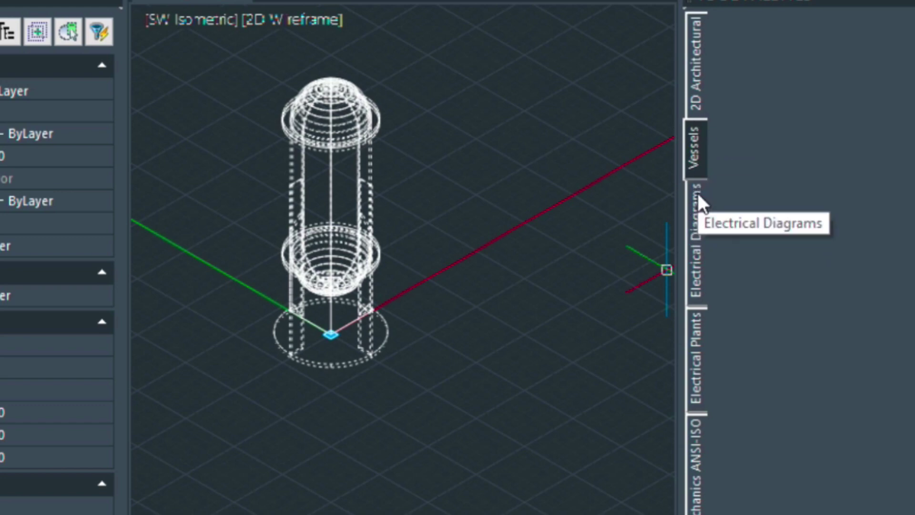
key("Escape")
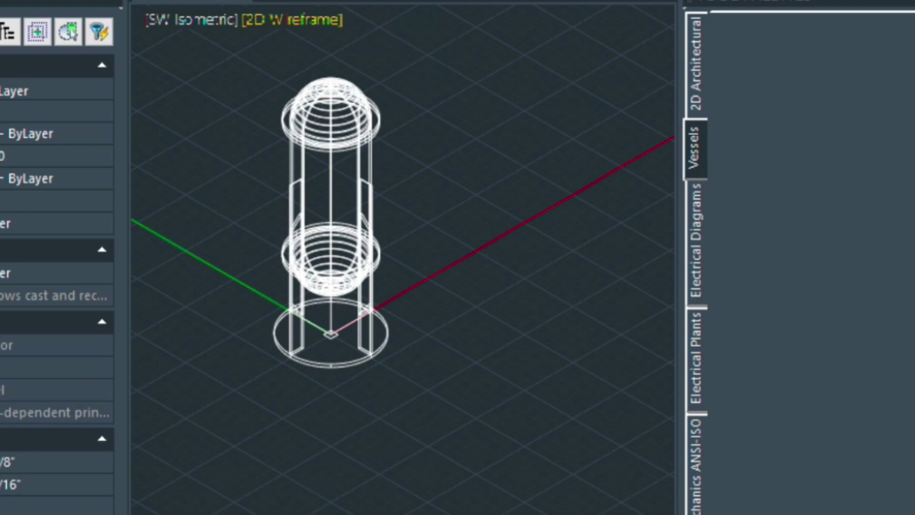
- Save As over Desktop\vessel.dwg, confirming Yes to replace the earlier file
key("ctrl+shift+s")
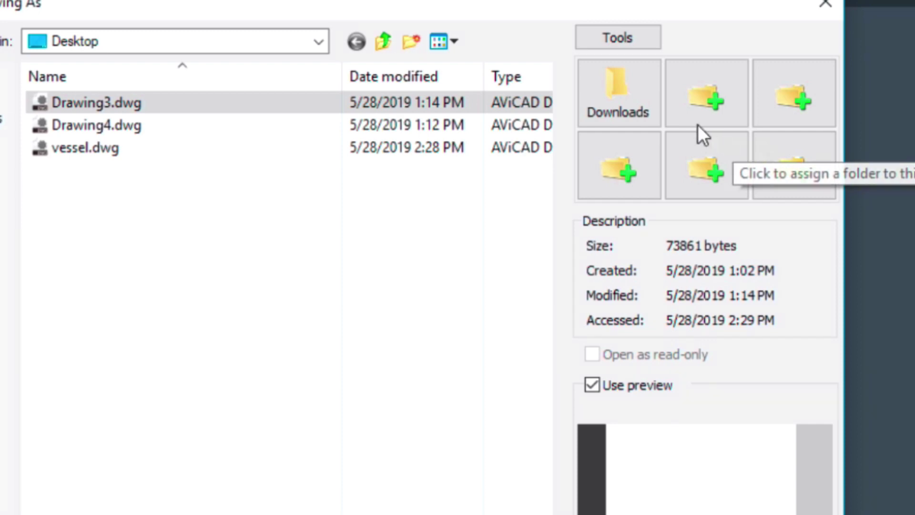
left_click(623, 26)
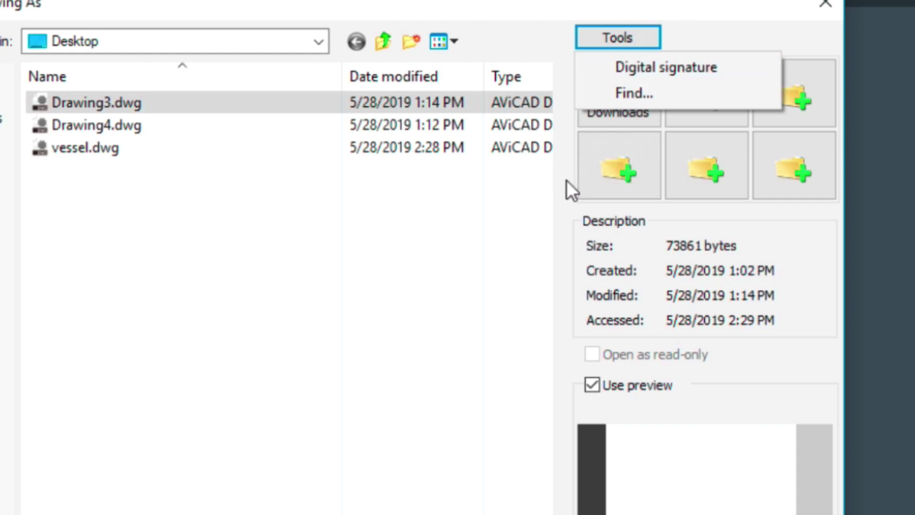
left_click(550, 181)
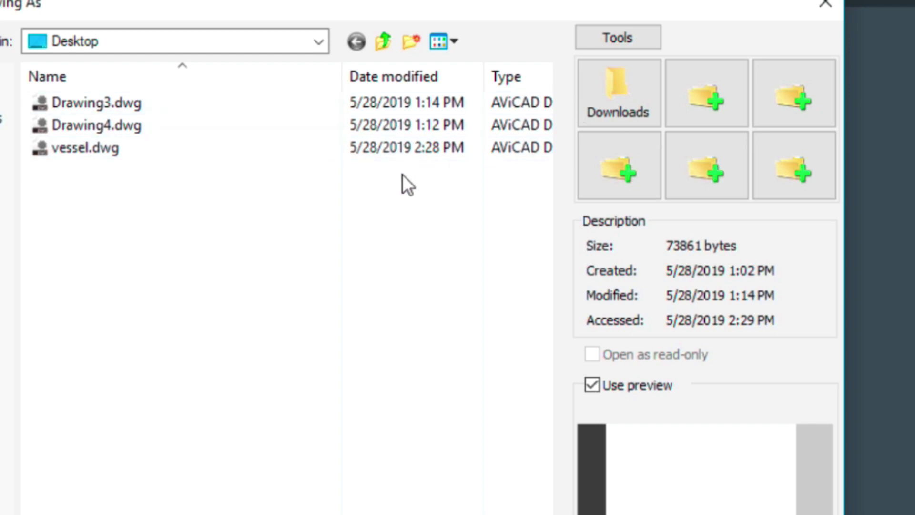
double_click(79, 148)
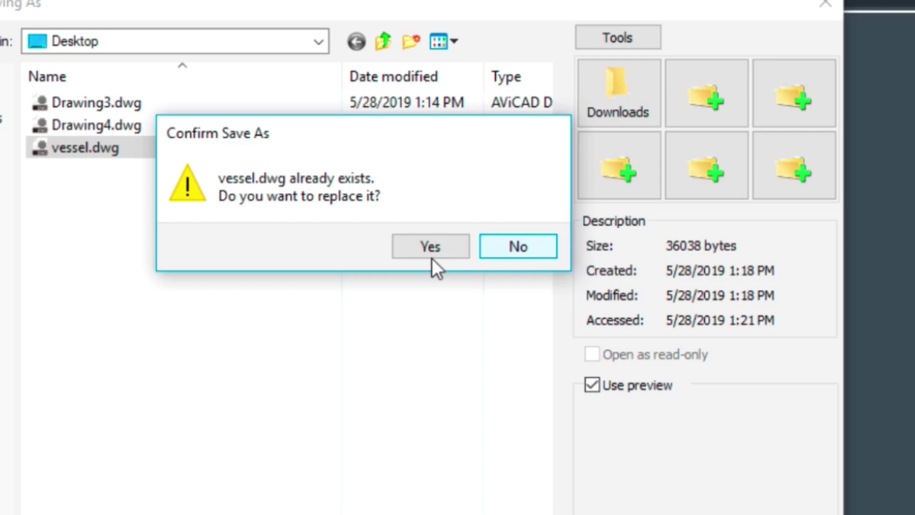
left_click(435, 254)
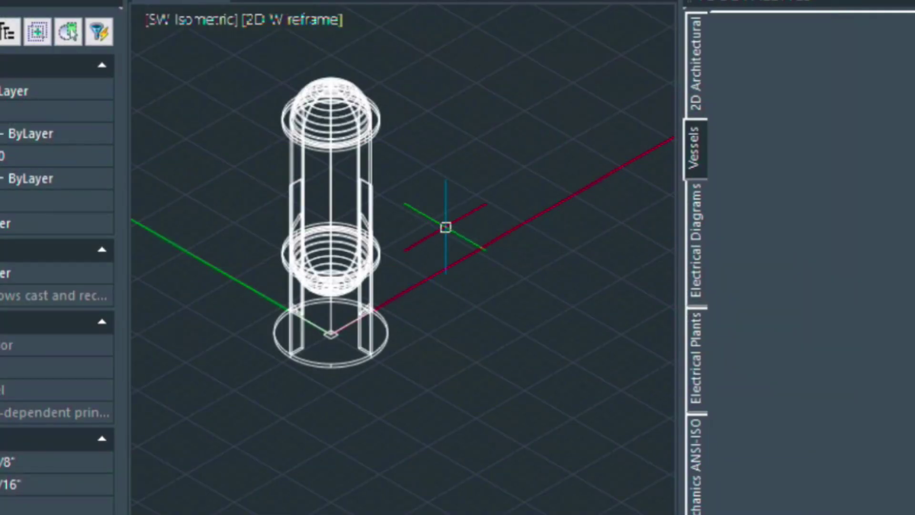
- Drag the vessel block onto the Vessels palette and review the tool's properties (vessel.dwg, scale 1.0000)
left_click(310, 117)
left_click_drag(310, 116, 870, 69)
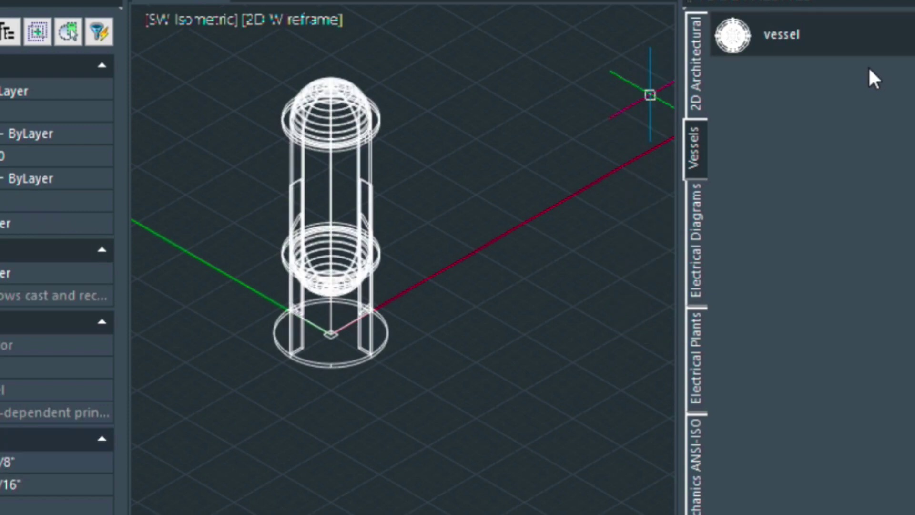
right_click(784, 36)
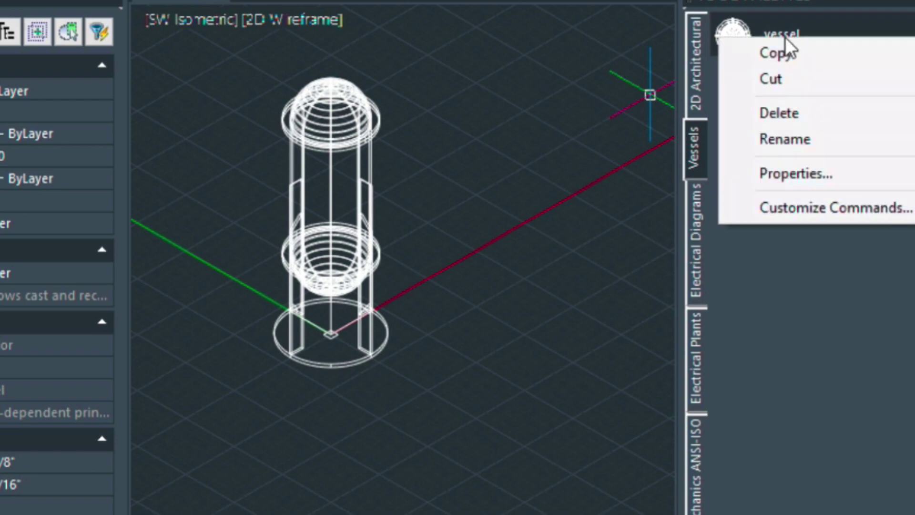
left_click(783, 143)
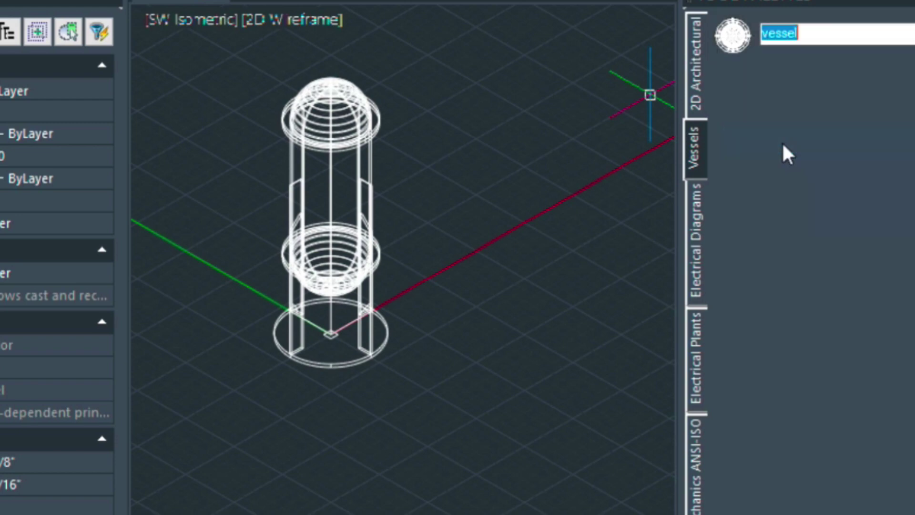
left_click(794, 53)
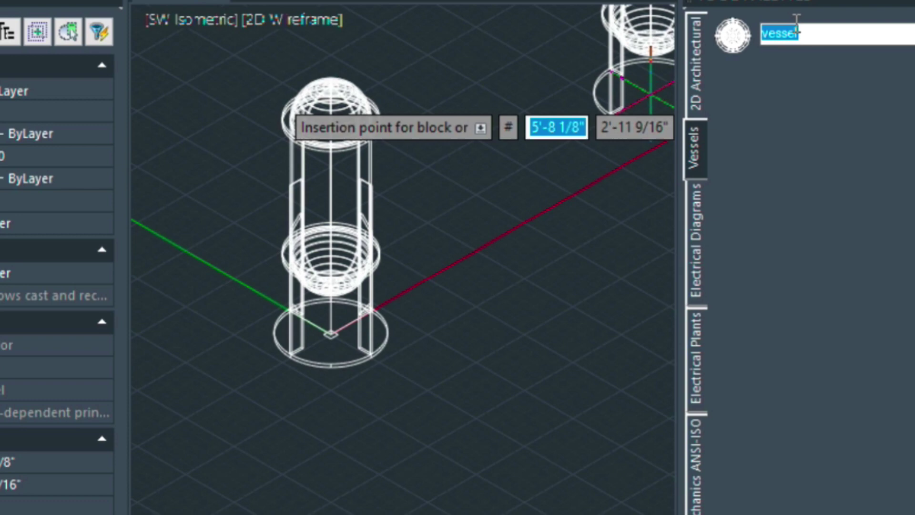
right_click(787, 38)
left_click(788, 178)
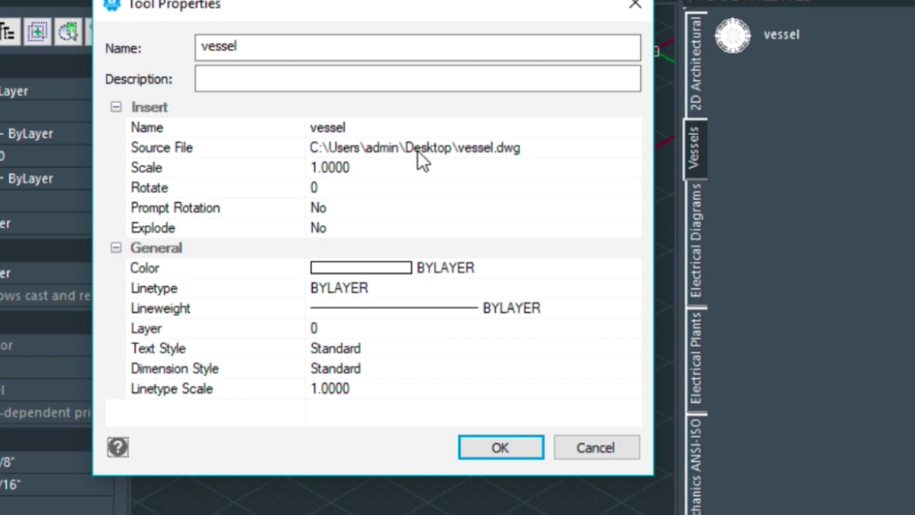
key("Return")
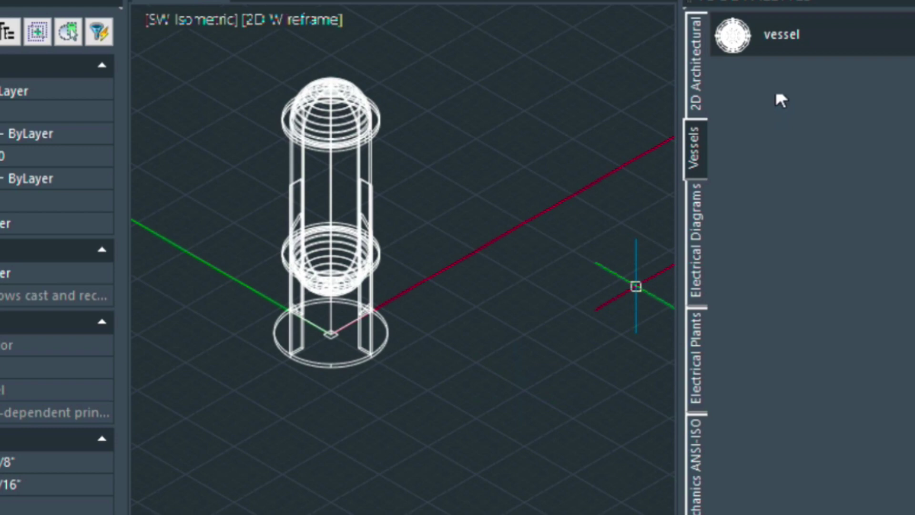
- Insert a second vessel from the Vessels palette tool to the right of the first one
left_click(733, 35)
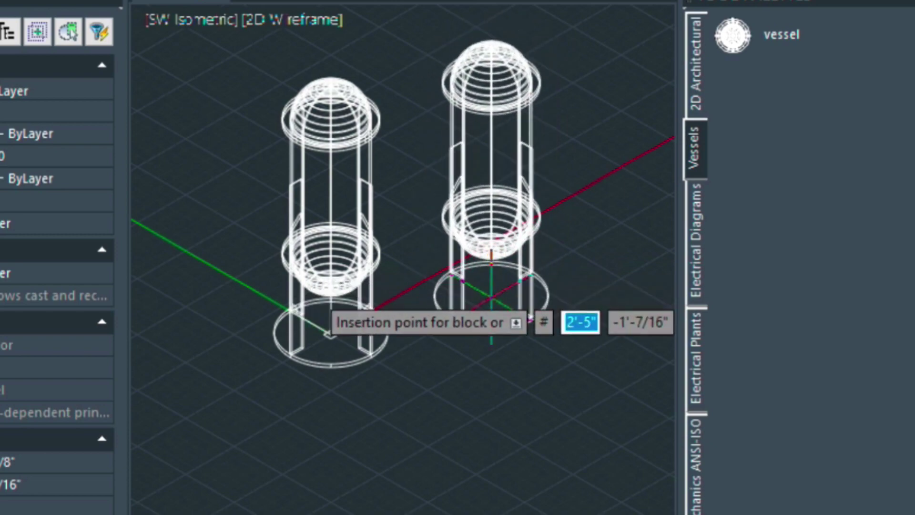
left_click(490, 297)
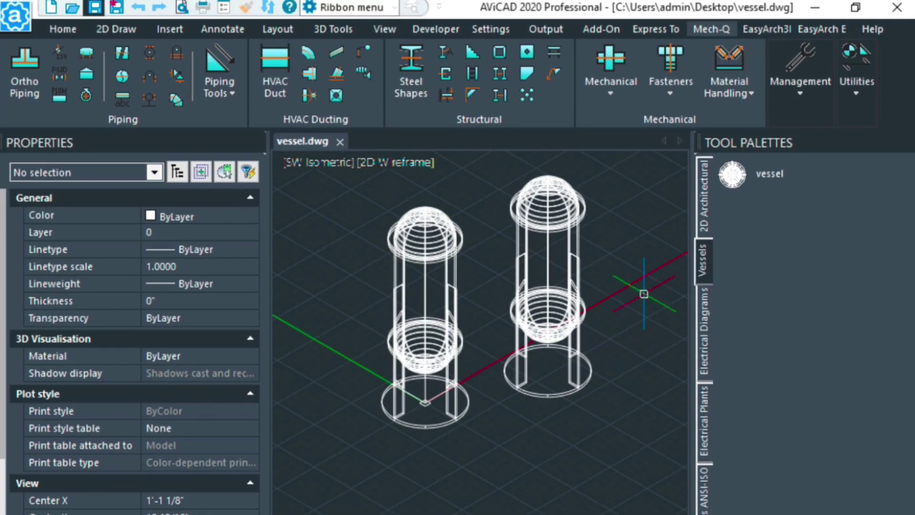